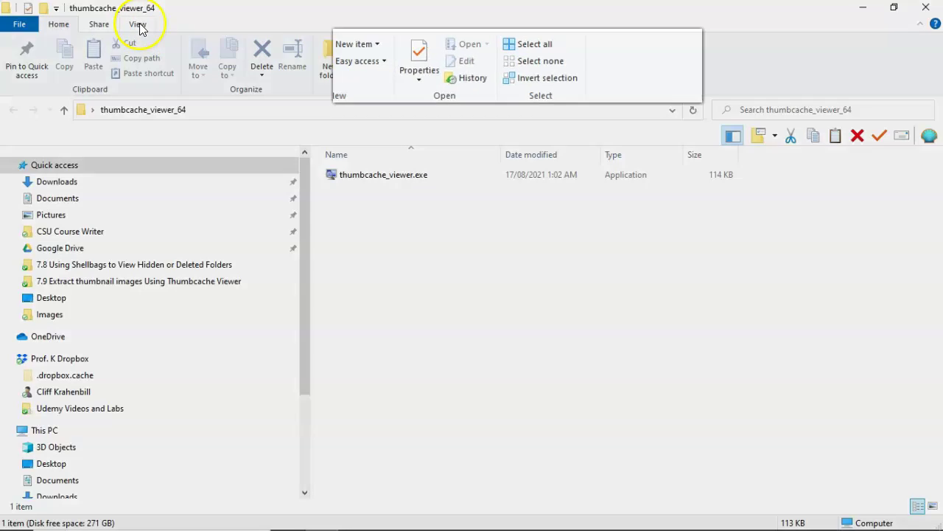
Show the folder's view and hidden-item options, and launch thumbcache_viewer.exe
{"action": "left_click", "coordinate": [139, 26]}
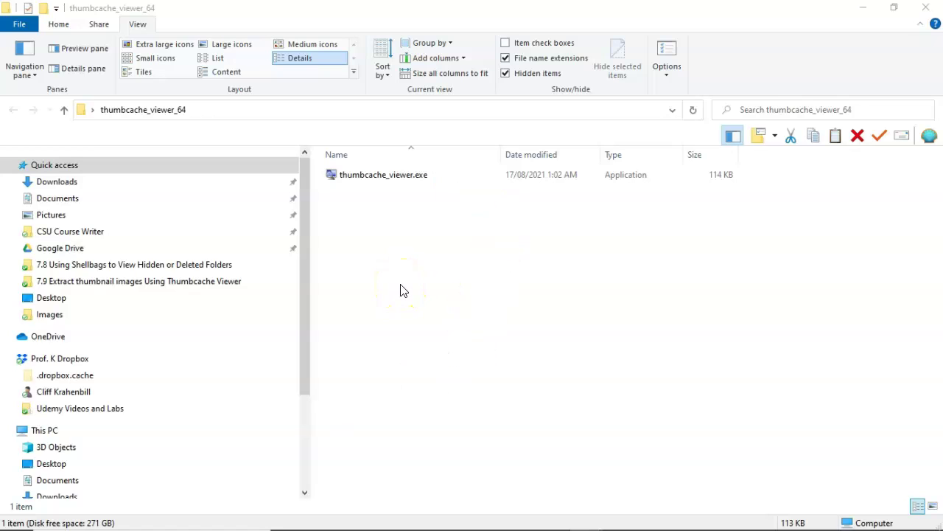
{"action": "double_click", "coordinate": [359, 182]}
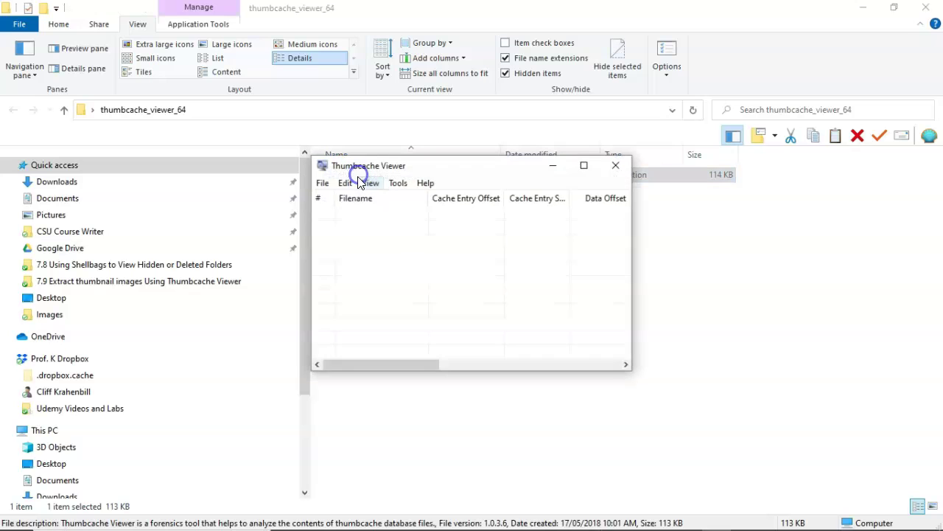
{"action": "left_click", "coordinate": [33, 500]}
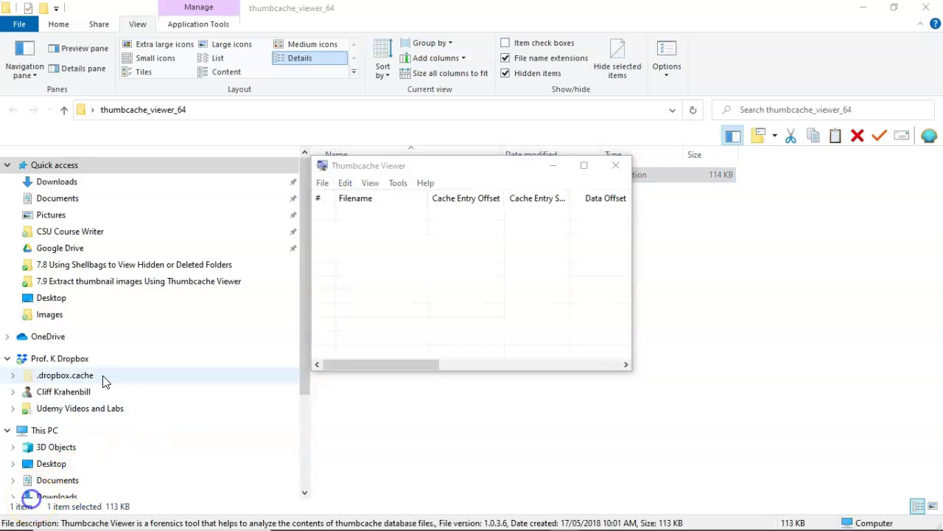
Bring up the dialog for opening a thumbcache database and look through the database files in the Explorer folder
{"action": "left_click", "coordinate": [323, 183]}
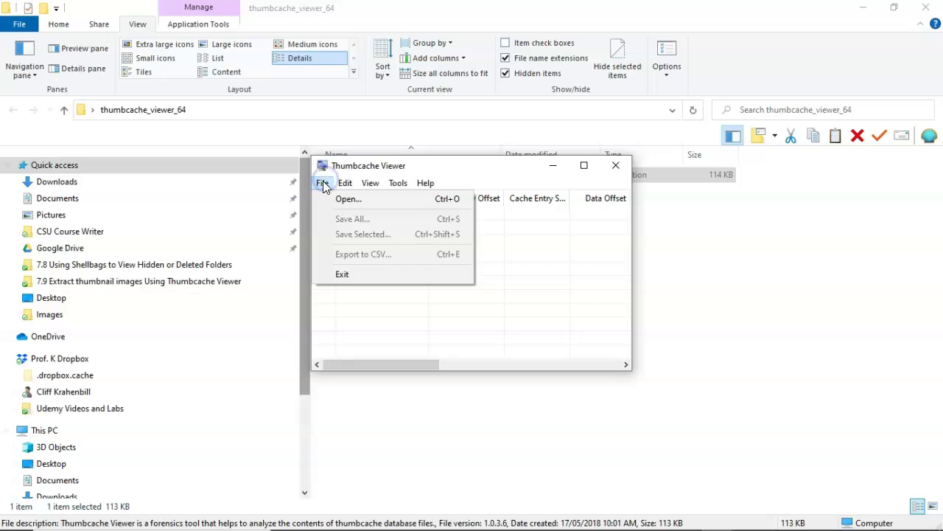
{"action": "left_click", "coordinate": [345, 200]}
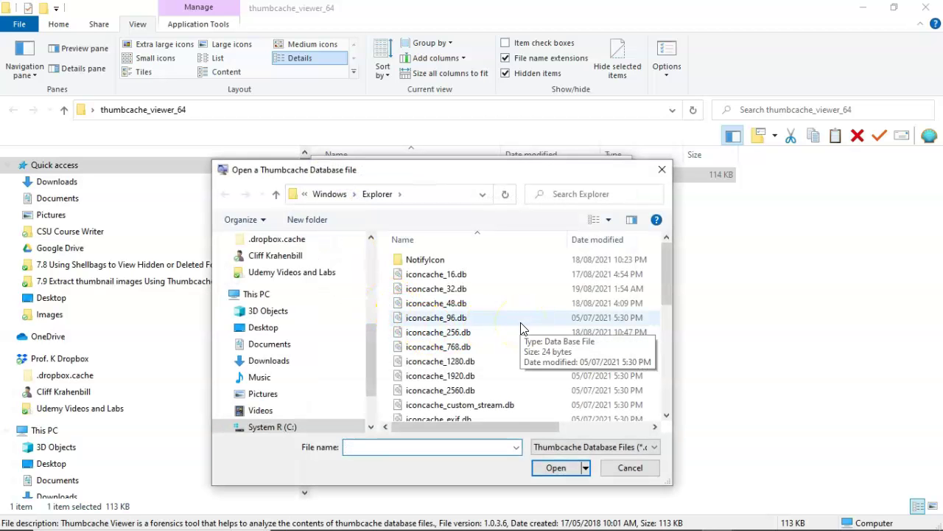
{"action": "scroll", "coordinate": [522, 329], "scroll_direction": "down", "scroll_amount": 3}
{"action": "scroll", "coordinate": [522, 329], "scroll_direction": "down", "scroll_amount": 3}
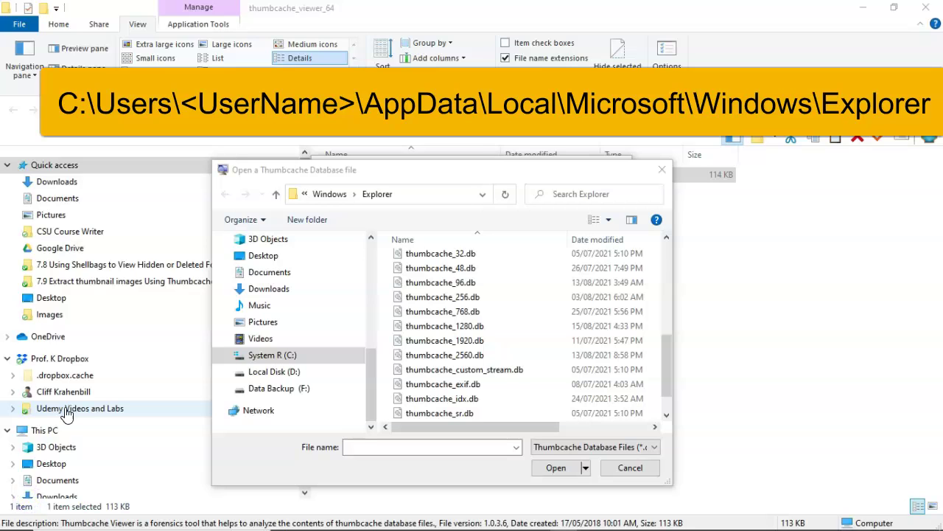
Browse from System R (C:) through Users, Expat and AppData to the Local folder in the open dialog
{"action": "left_click", "coordinate": [265, 359]}
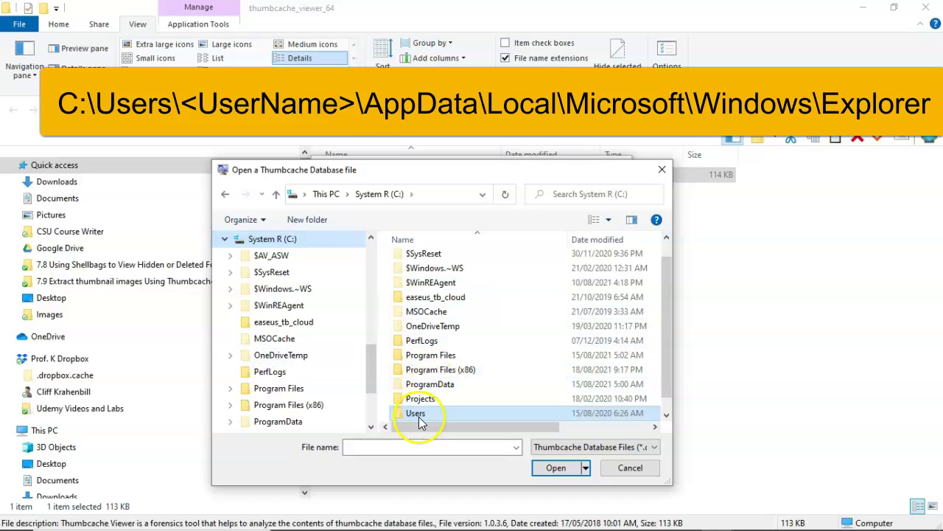
{"action": "double_click", "coordinate": [417, 417]}
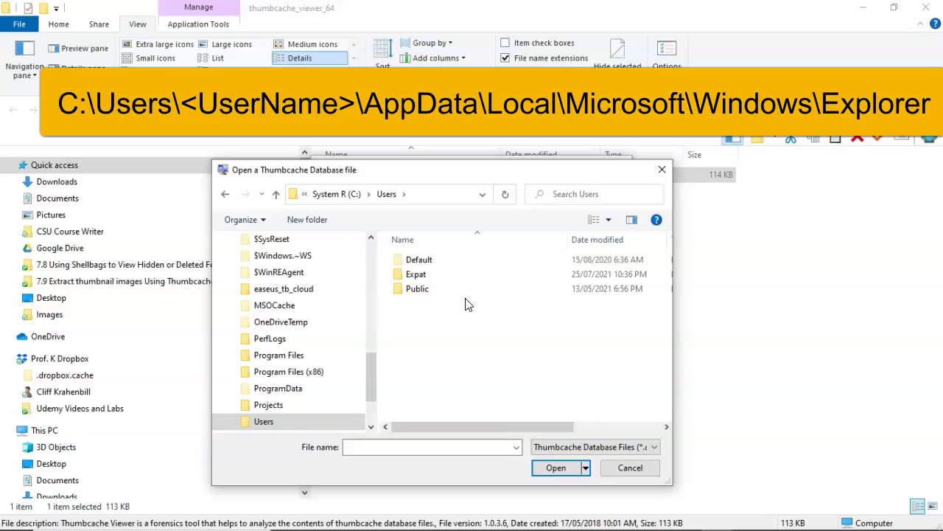
{"action": "double_click", "coordinate": [422, 281]}
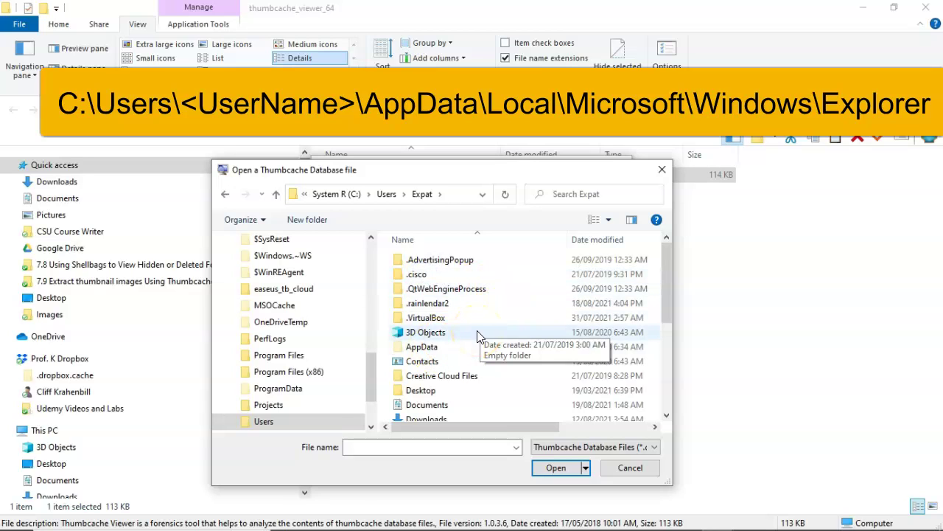
{"action": "double_click", "coordinate": [422, 347]}
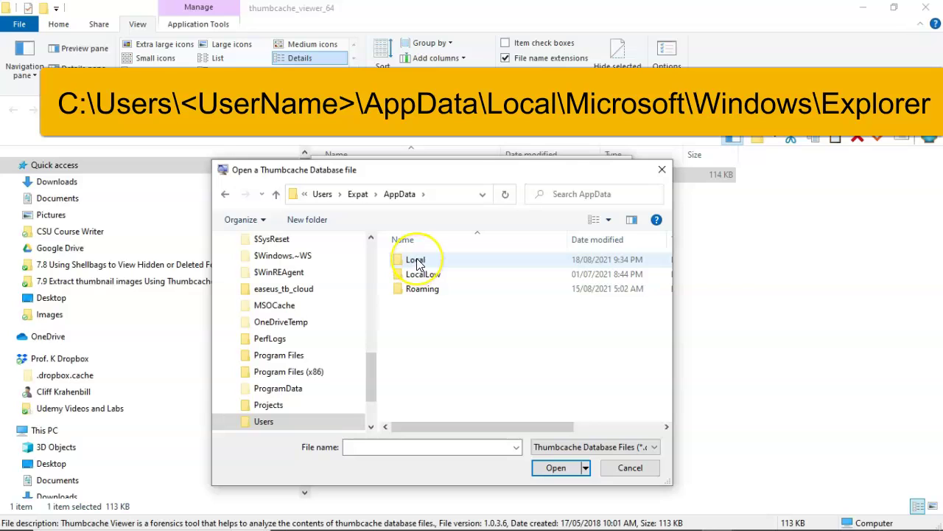
{"action": "double_click", "coordinate": [417, 263]}
Go from Local into Microsoft\Windows\Explorer and find the thumbcache database files in the list
{"action": "scroll", "coordinate": [505, 295], "scroll_direction": "down", "scroll_amount": 15}
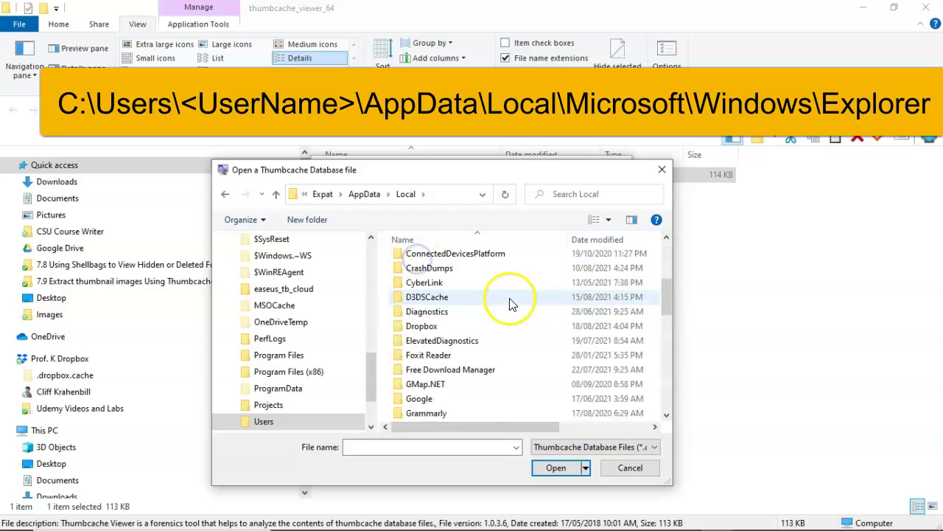
{"action": "scroll", "coordinate": [507, 308], "scroll_direction": "up", "scroll_amount": 2}
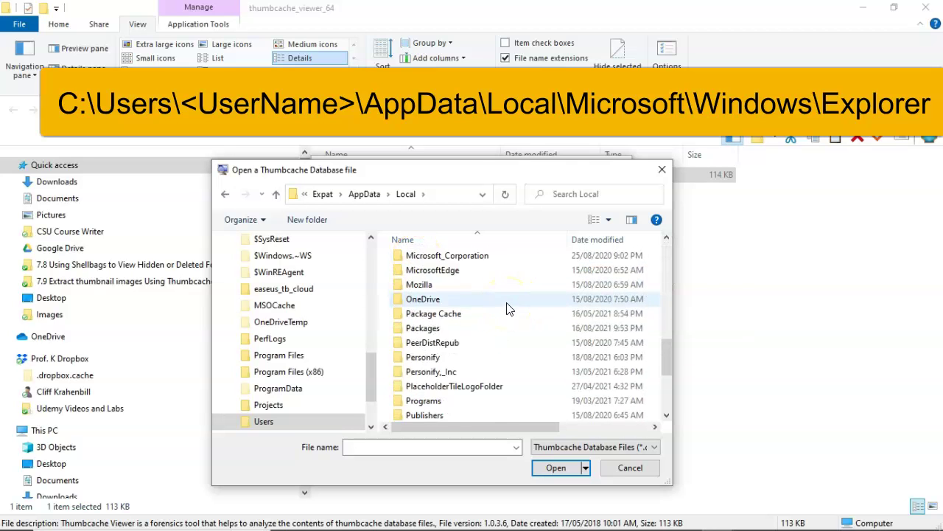
{"action": "double_click", "coordinate": [416, 268]}
{"action": "scroll", "coordinate": [501, 322], "scroll_direction": "down", "scroll_amount": 1}
{"action": "scroll", "coordinate": [501, 322], "scroll_direction": "down", "scroll_amount": 8}
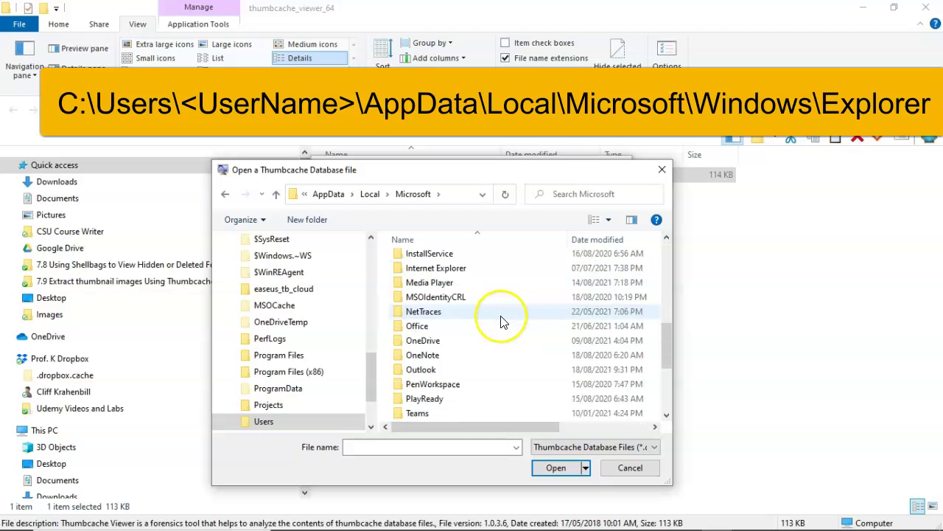
{"action": "double_click", "coordinate": [404, 373]}
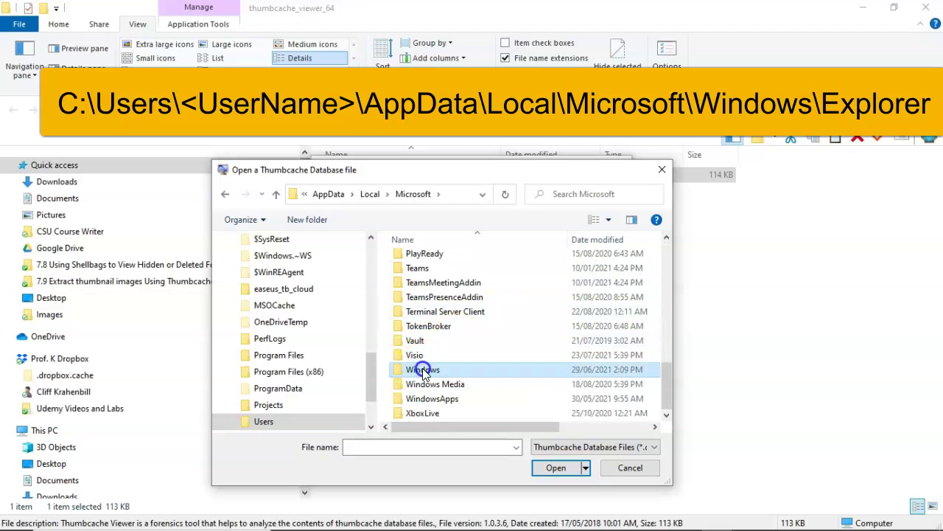
{"action": "scroll", "coordinate": [501, 317], "scroll_direction": "down", "scroll_amount": 1}
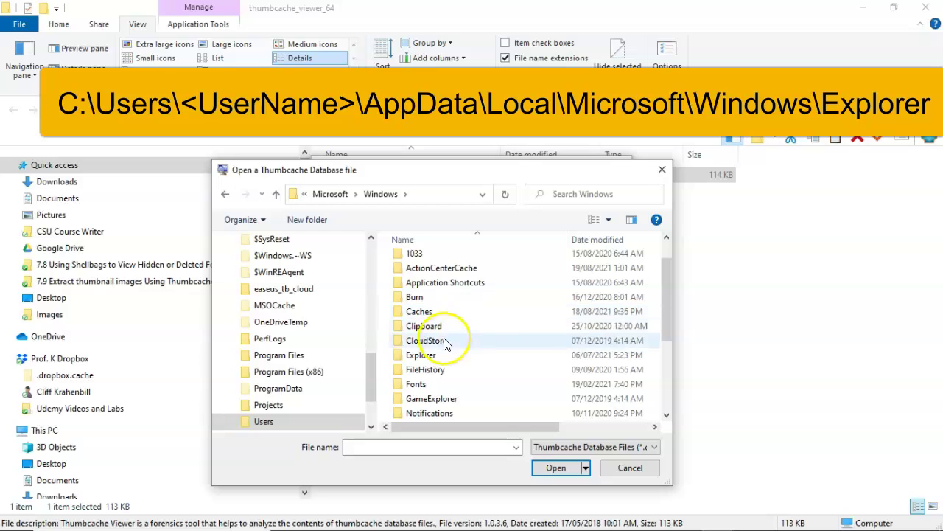
{"action": "left_click", "coordinate": [424, 358]}
{"action": "double_click", "coordinate": [424, 359]}
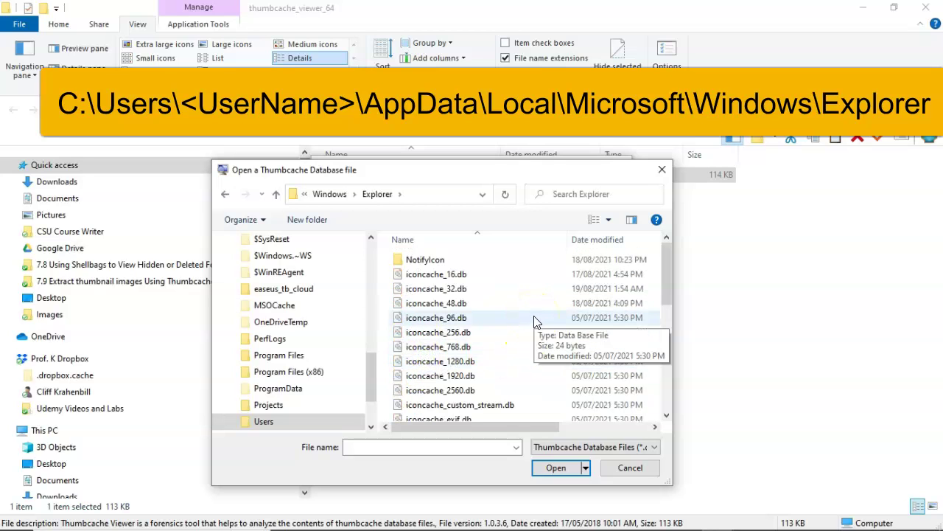
{"action": "scroll", "coordinate": [536, 323], "scroll_direction": "down", "scroll_amount": 6}
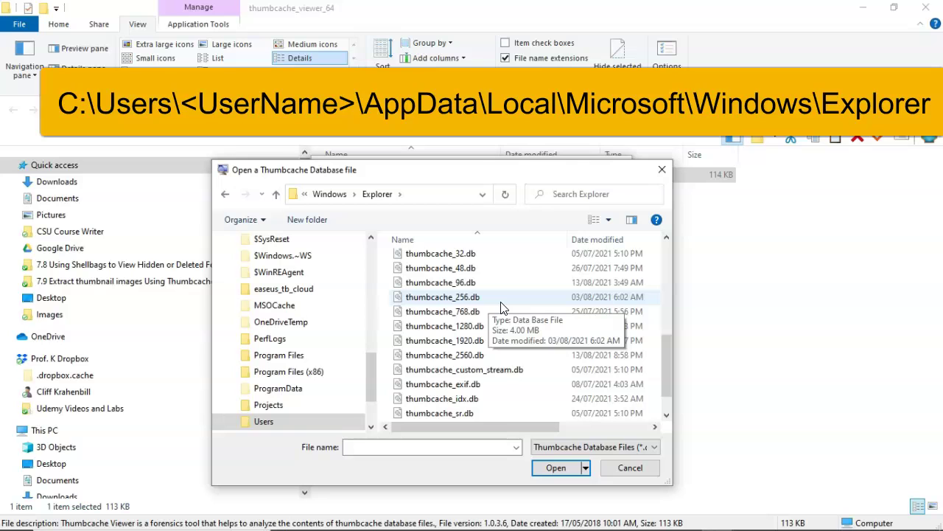
Load thumbcache_768.db from the Windows\Explorer folder into Thumbcache Viewer
{"action": "left_click", "coordinate": [26, 503]}
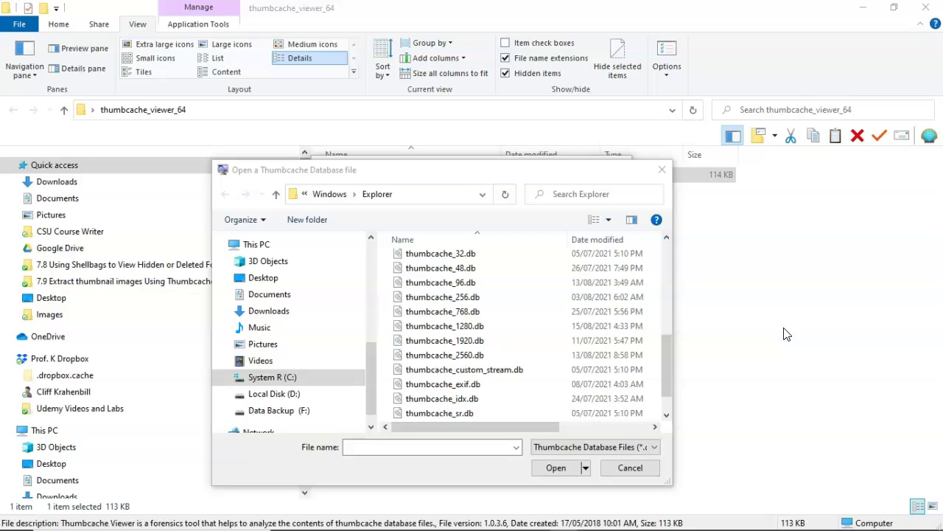
{"action": "double_click", "coordinate": [439, 312]}
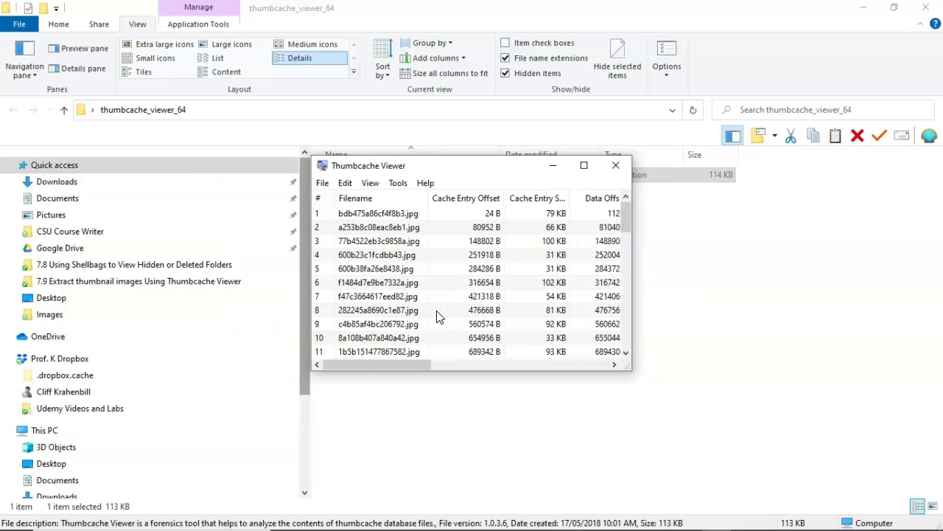
{"action": "left_click", "coordinate": [443, 309]}
Preview the thumbnail images one after another from entry 1 through entry 11
{"action": "double_click", "coordinate": [383, 213]}
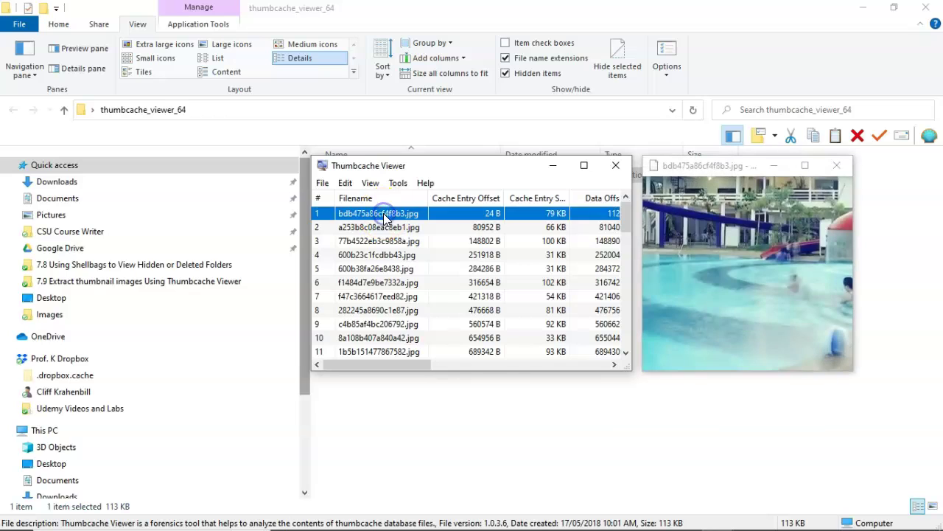
{"action": "left_click", "coordinate": [632, 436]}
{"action": "key", "text": "Down"}
{"action": "key", "text": "Down"}
{"action": "key", "text": "Down"}
{"action": "key", "text": "Down"}
{"action": "key", "text": "Down"}
{"action": "key", "text": "Down"}
{"action": "key", "text": "Down"}
{"action": "key", "text": "Down"}
{"action": "key", "text": "Down"}
{"action": "key", "text": "Down"}
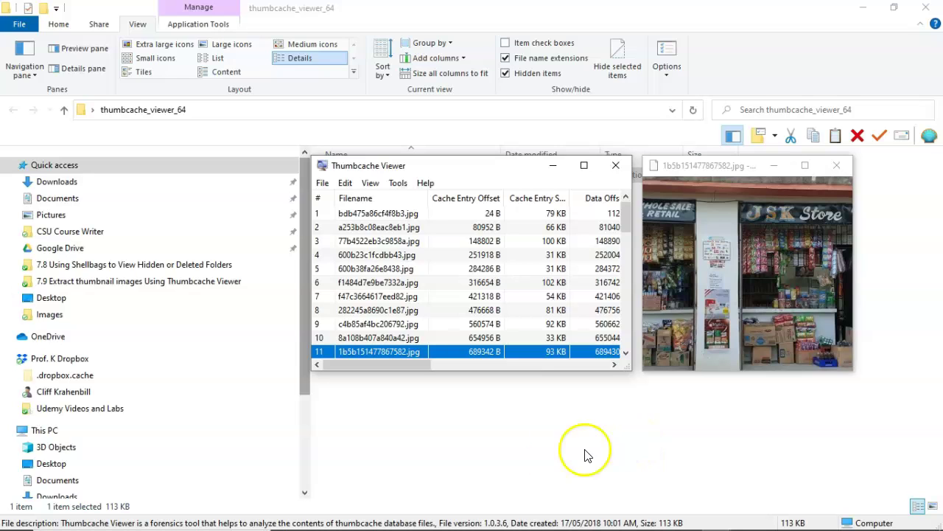
Rename the thumbnail in entry 11 to "store image", keeping its .jpg extension
{"action": "left_click", "coordinate": [379, 351]}
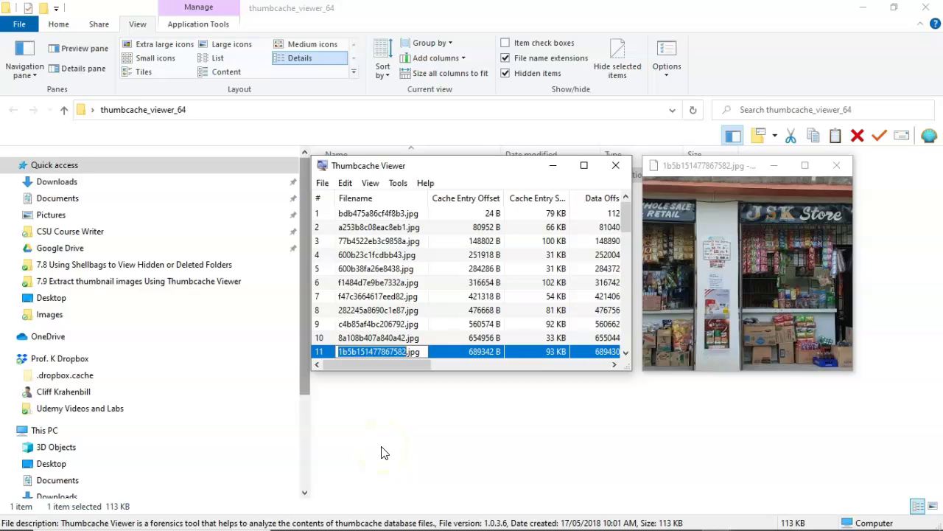
{"action": "type", "text": "store image"}
{"action": "key", "text": "Return"}
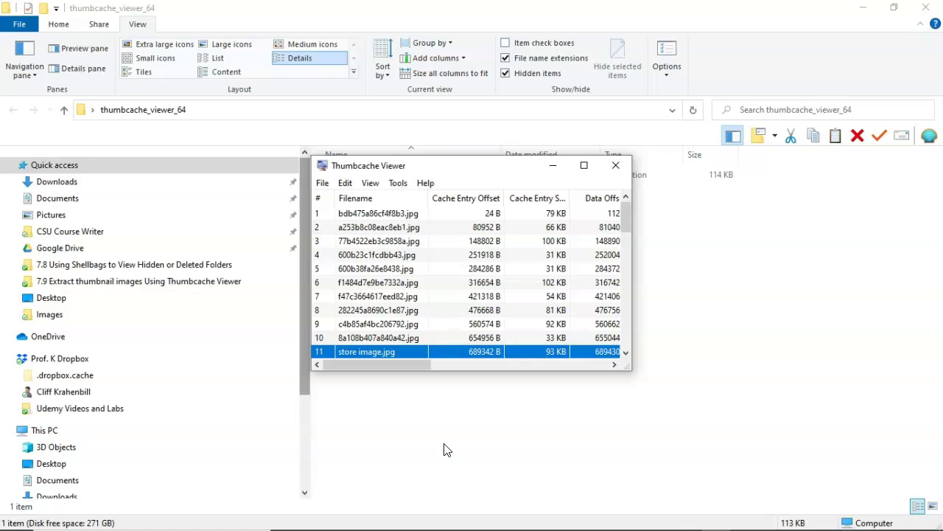
{"action": "left_click", "coordinate": [410, 426]}
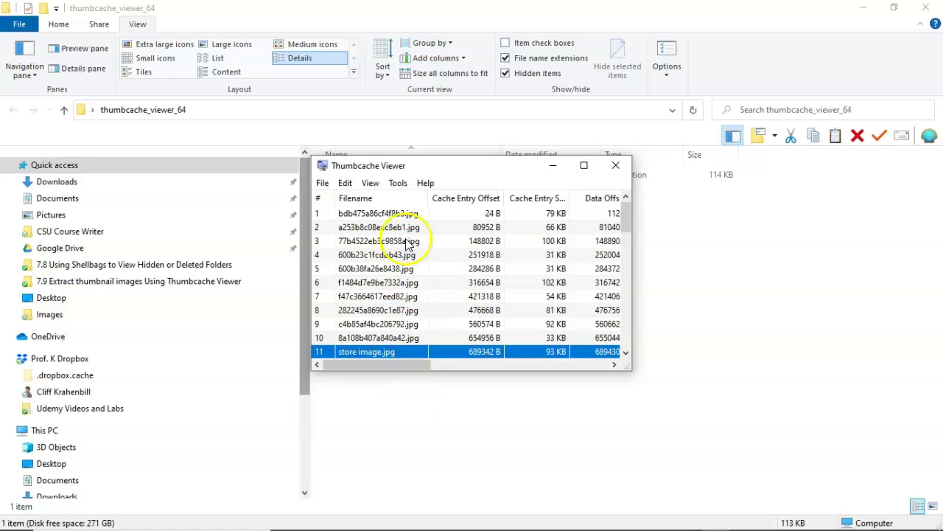
Export the thumbnail list to the Desktop as saved thumbnails.csv, and bring Thumbcache Viewer in front of the opened spreadsheet
{"action": "left_click", "coordinate": [322, 185]}
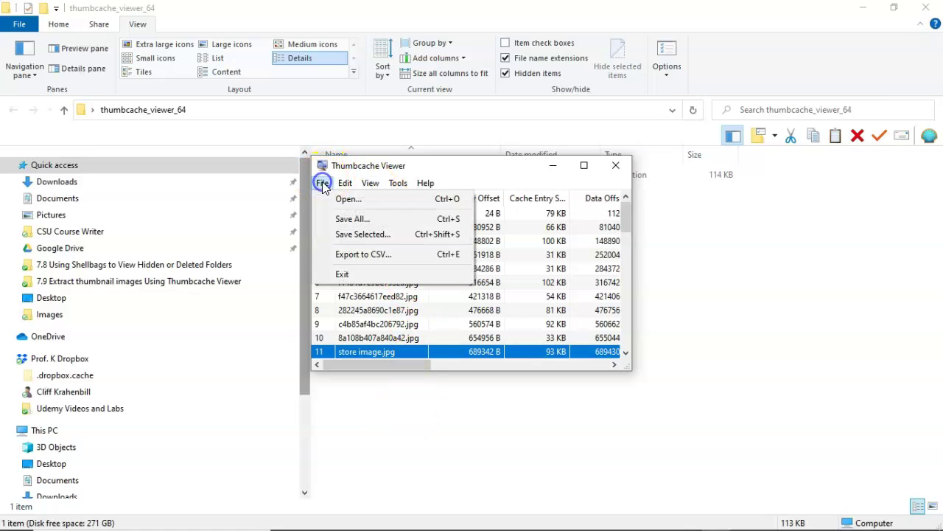
{"action": "left_click", "coordinate": [357, 254]}
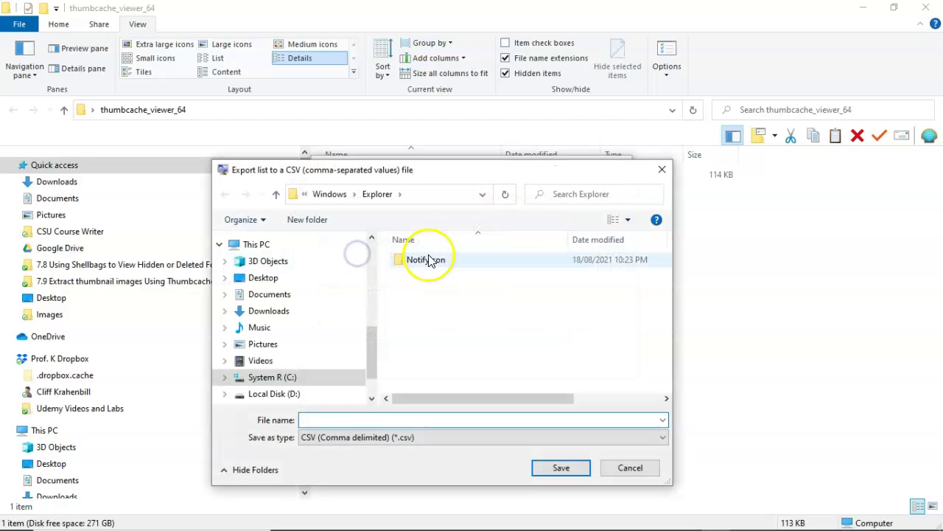
{"action": "left_click", "coordinate": [370, 349]}
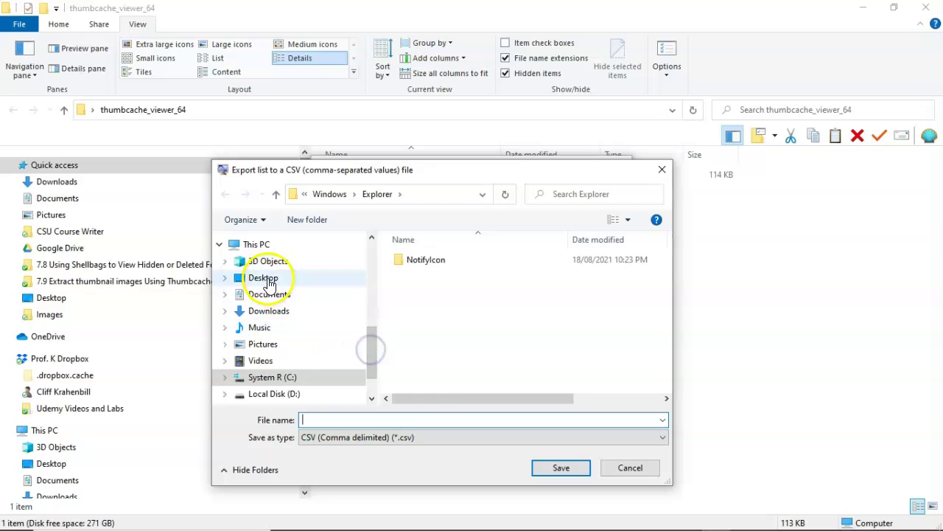
{"action": "left_click", "coordinate": [259, 277]}
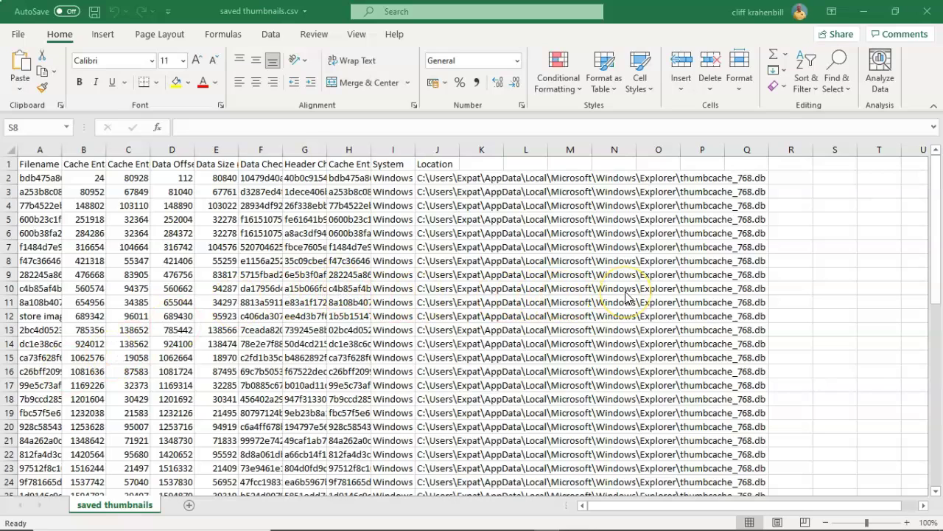
{"action": "left_click", "coordinate": [20, 498]}
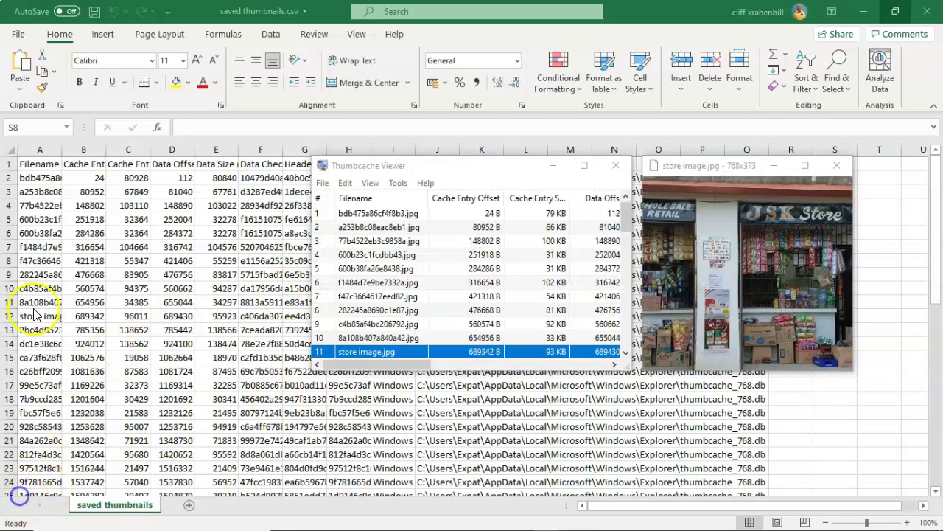